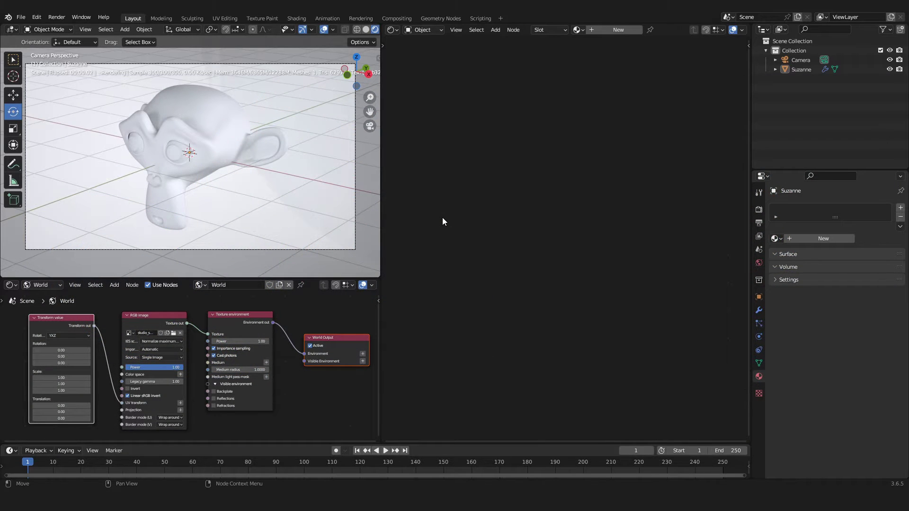
Select the white Suzanne monkey model in the 3D viewport.
click(235, 139)
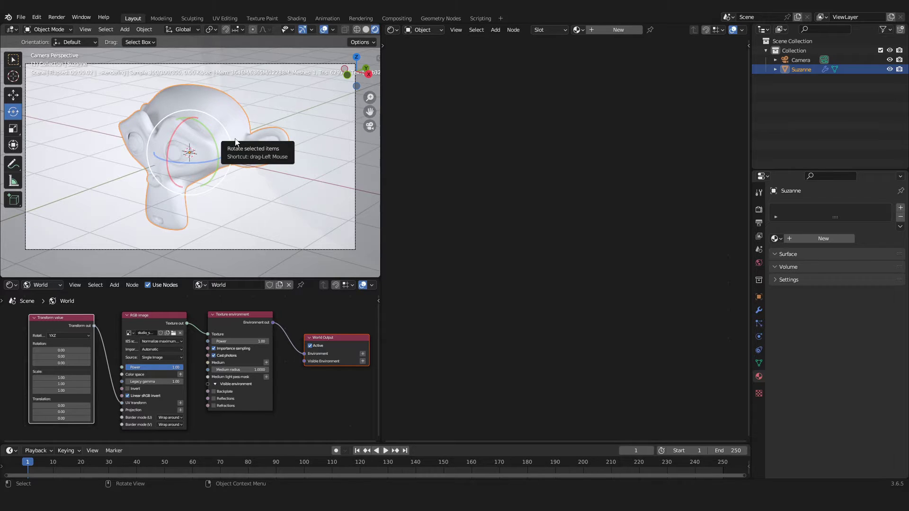
Create a new material, Material.002, for Suzanne in the Shader Editor.
click(396, 29)
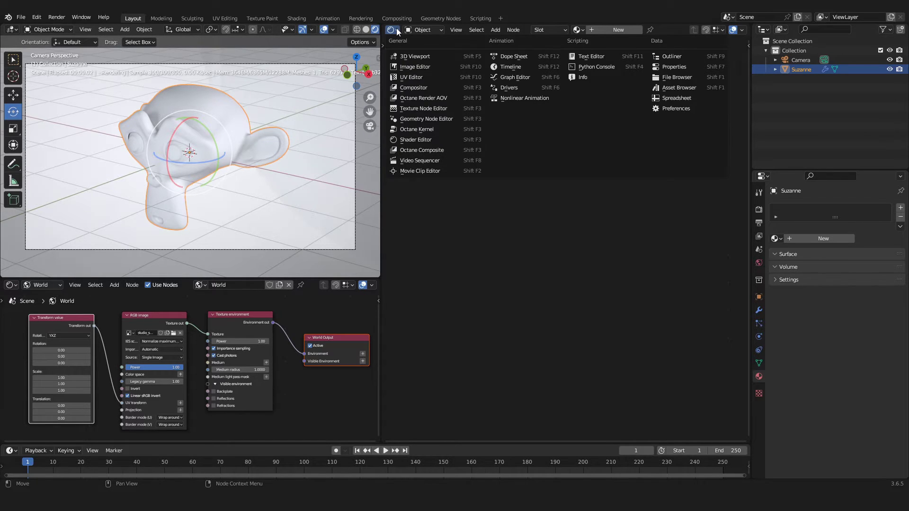
click(426, 140)
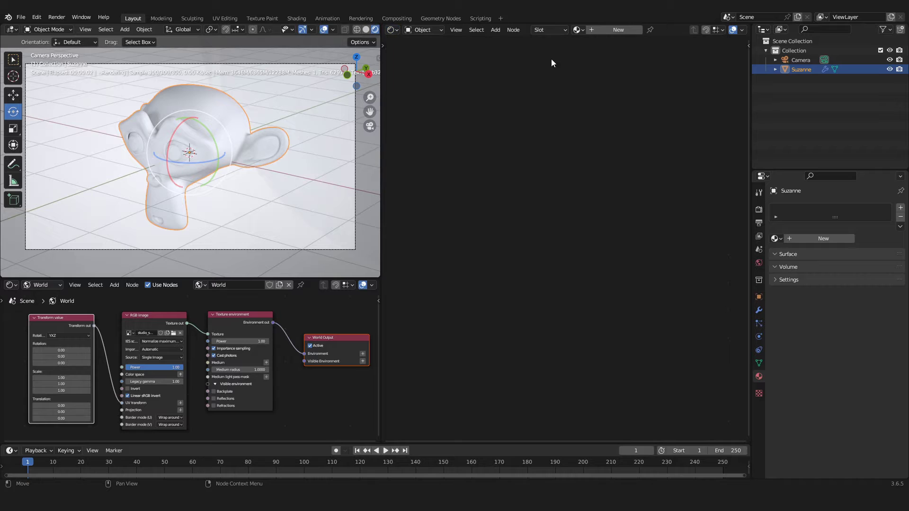
click(606, 32)
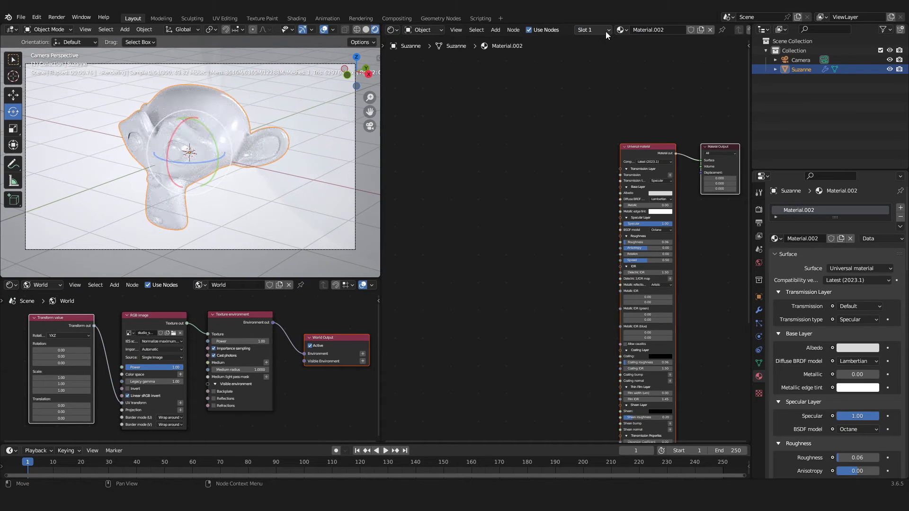
Hide the viewport overlays and delete the default Universal material node.
click(323, 29)
key(Home)
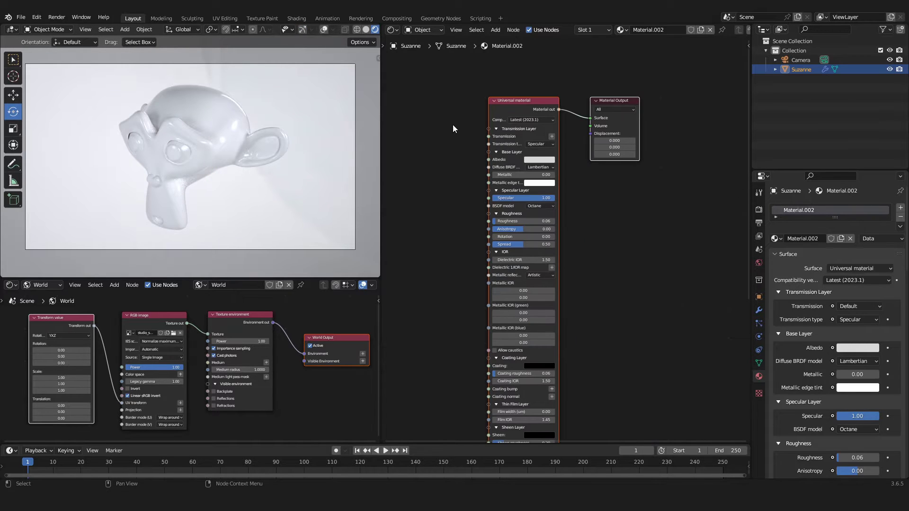
click(518, 105)
key(Delete)
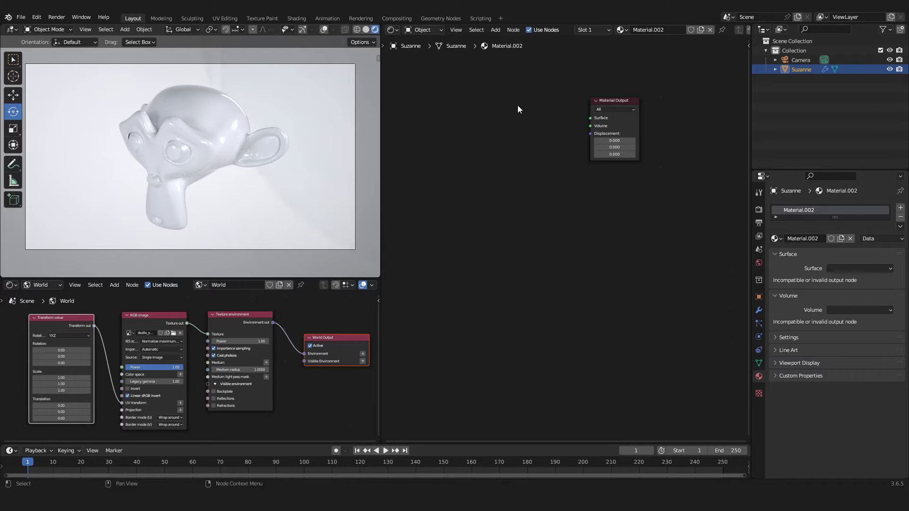
Add a Specular material node by searching 'spe'.
key(shift+a)
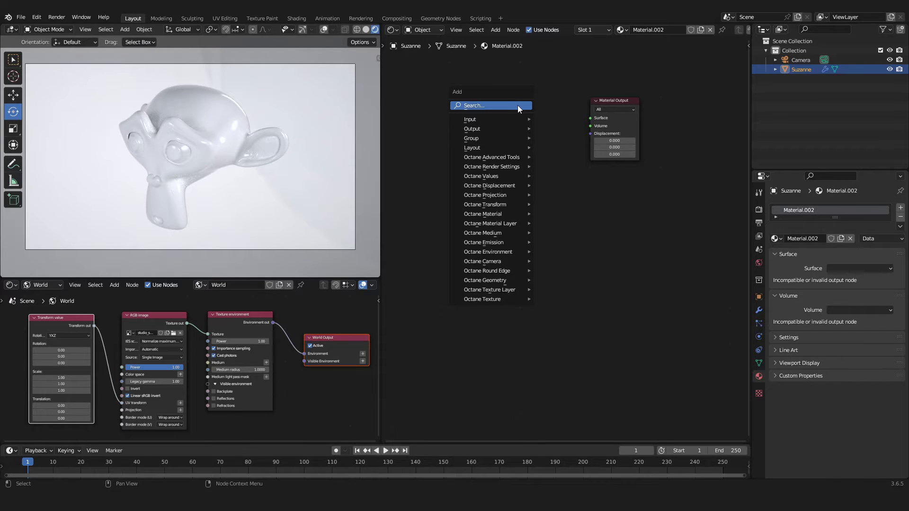
click(518, 105)
text(spe)
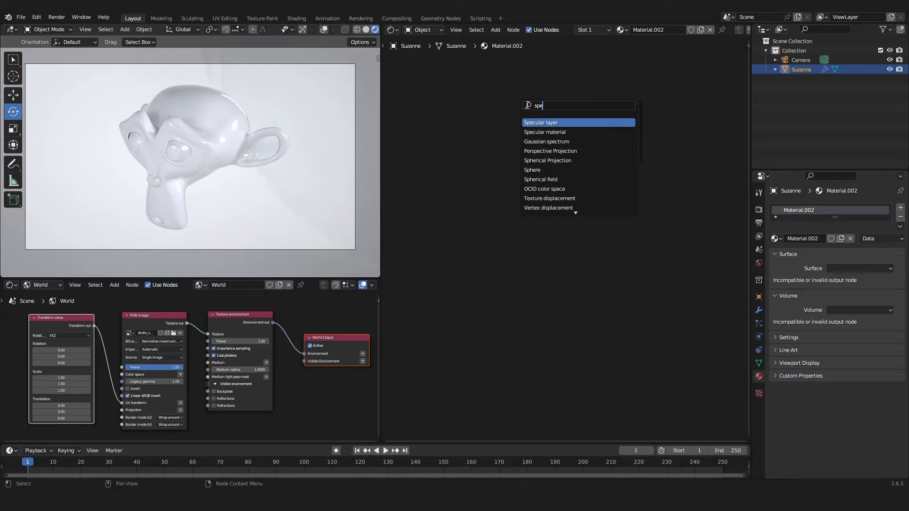
click(556, 129)
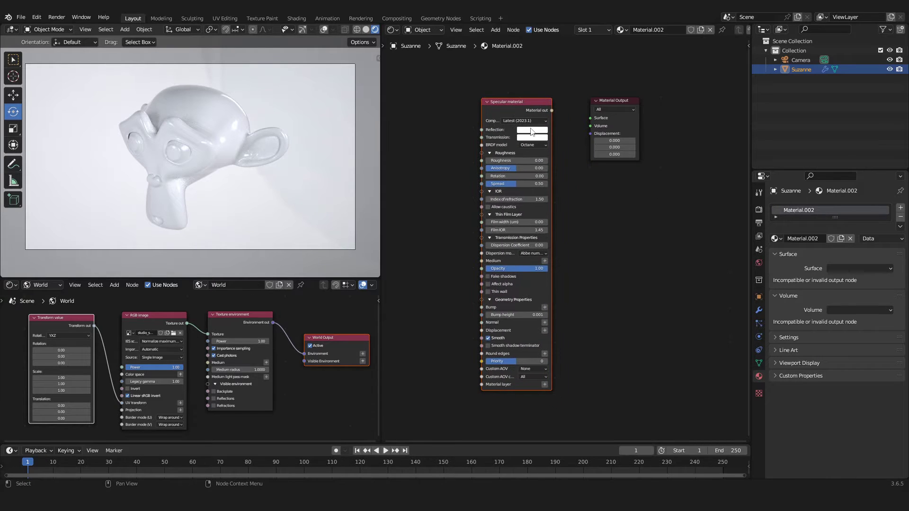
Wire the Specular material into Material Output's Surface and frame both nodes.
scroll(554, 130, up, 2)
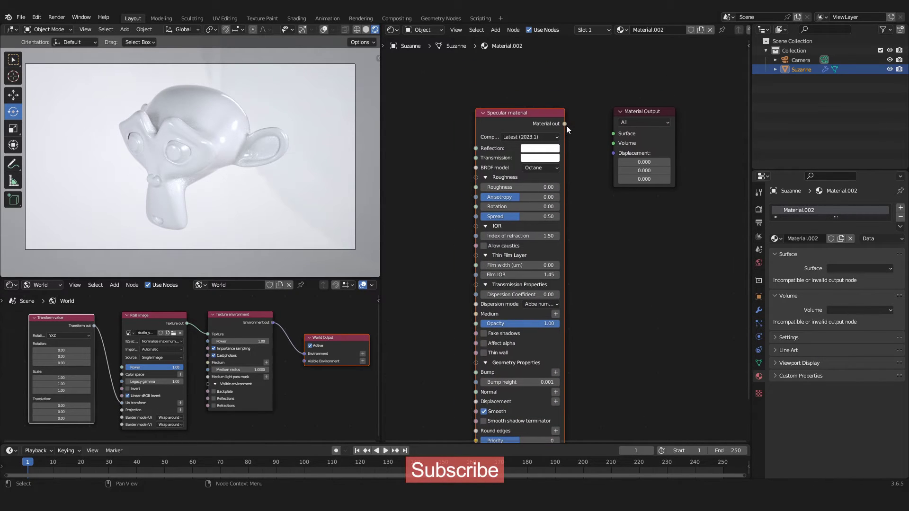
drag(564, 124, 614, 133)
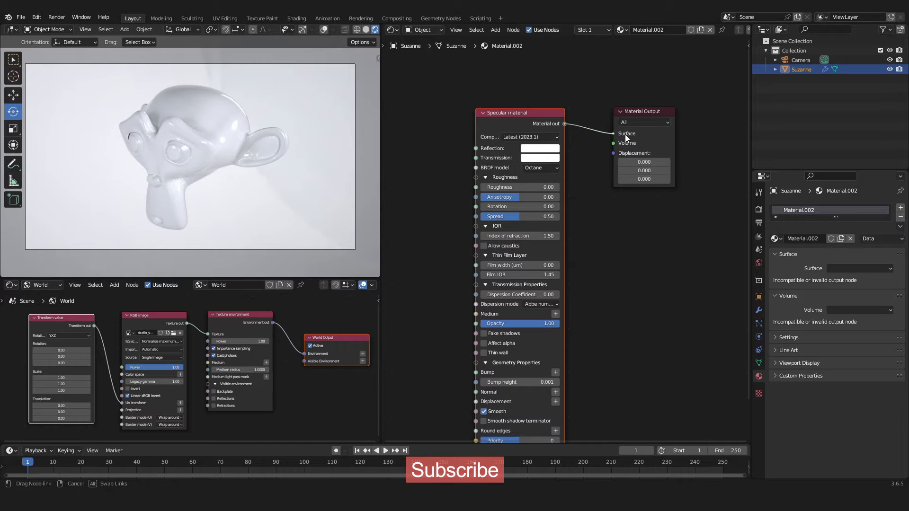
drag(625, 135, 625, 134)
drag(521, 123, 554, 121)
middle_drag(474, 189, 470, 144)
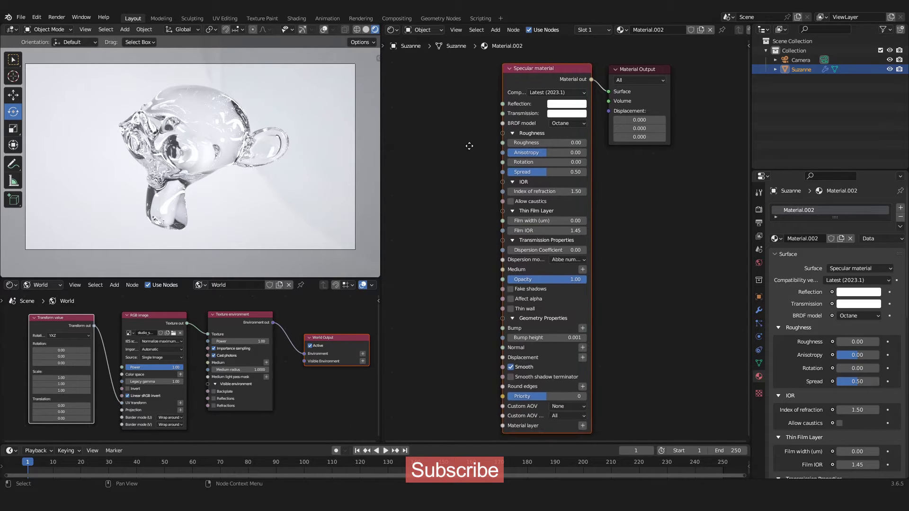
scroll(467, 146, up, 1)
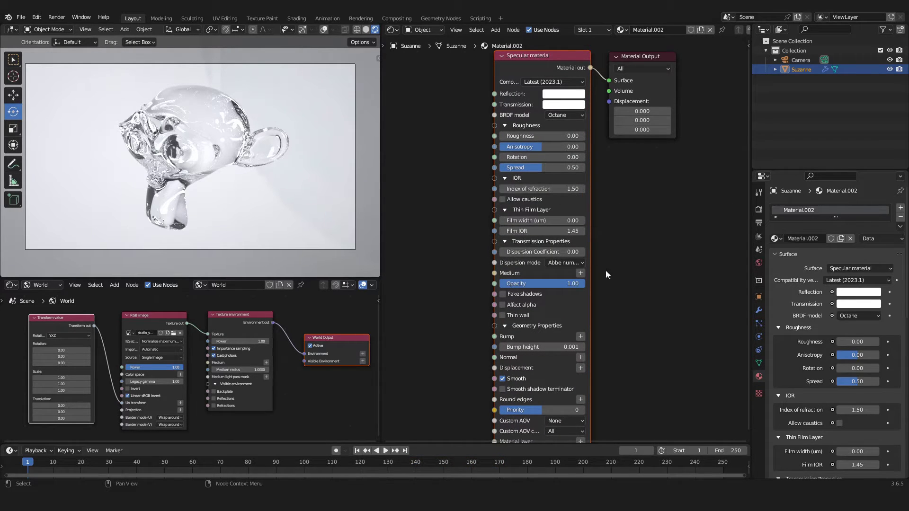
middle_drag(607, 271, 603, 237)
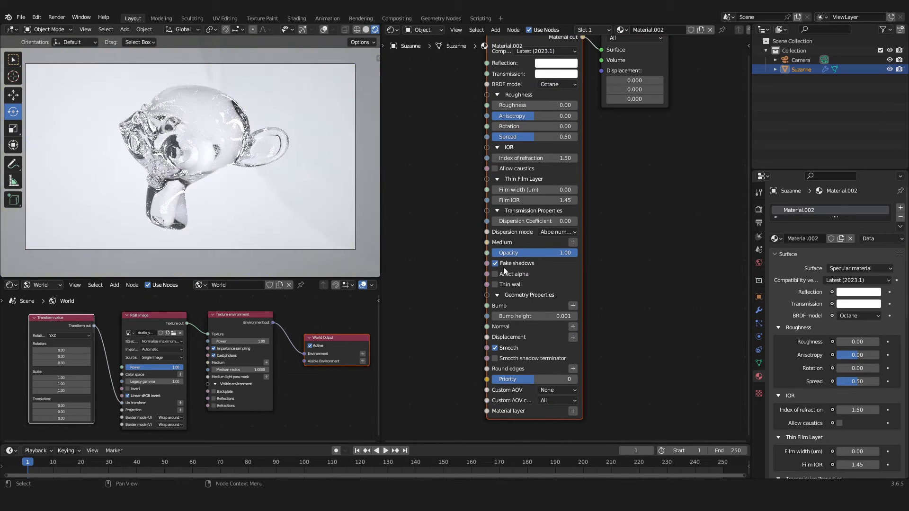
middle_drag(454, 205, 524, 252)
scroll(524, 252, down, 1)
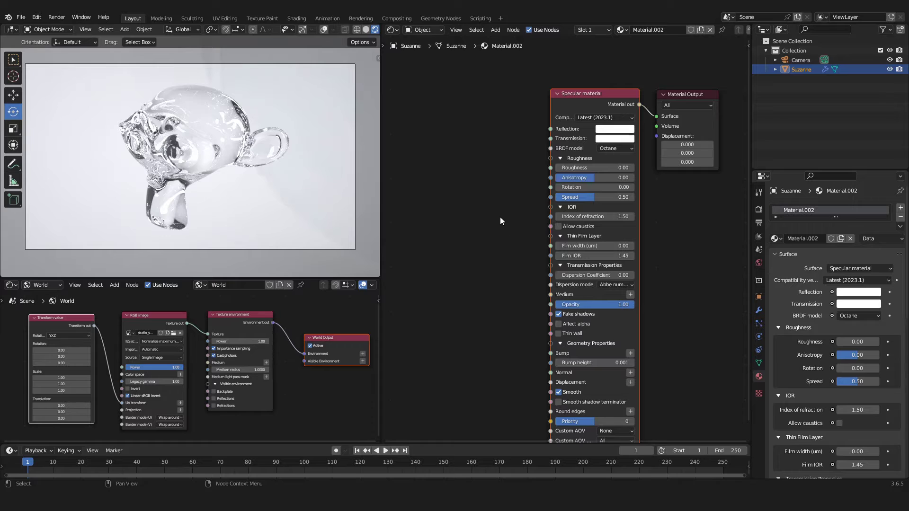
Add a Gradient map node and place it left of the Specular material.
key(shift+a)
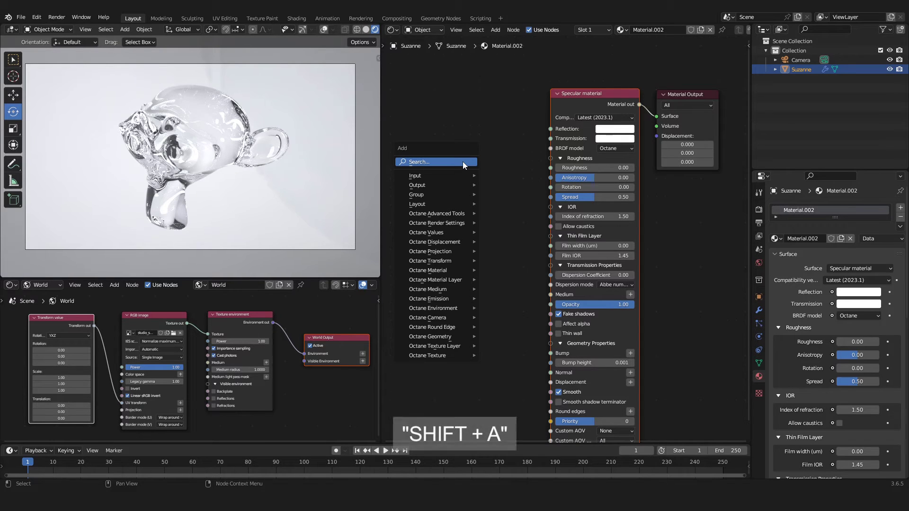
text(gra)
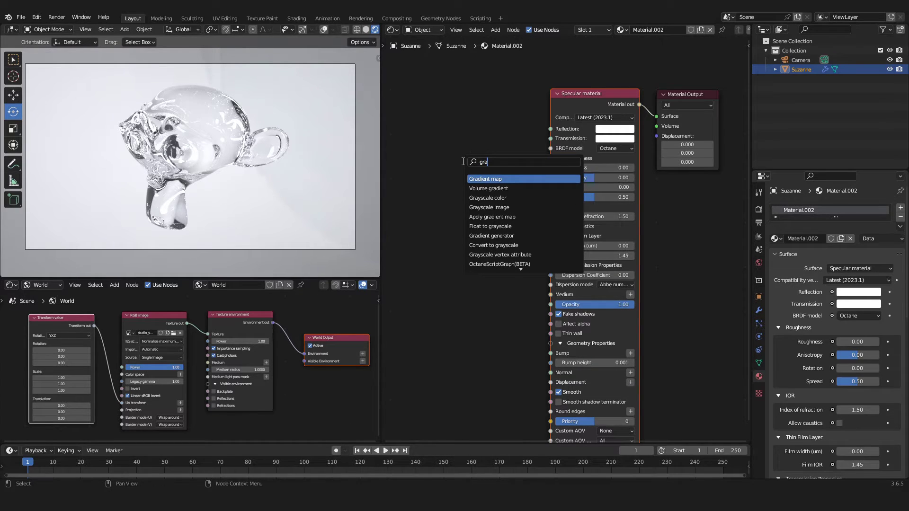
click(484, 179)
click(450, 121)
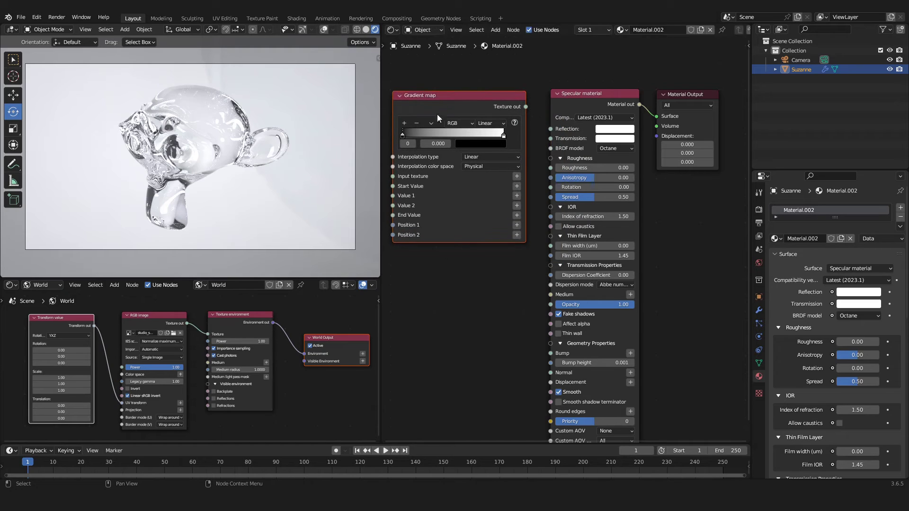
click(527, 106)
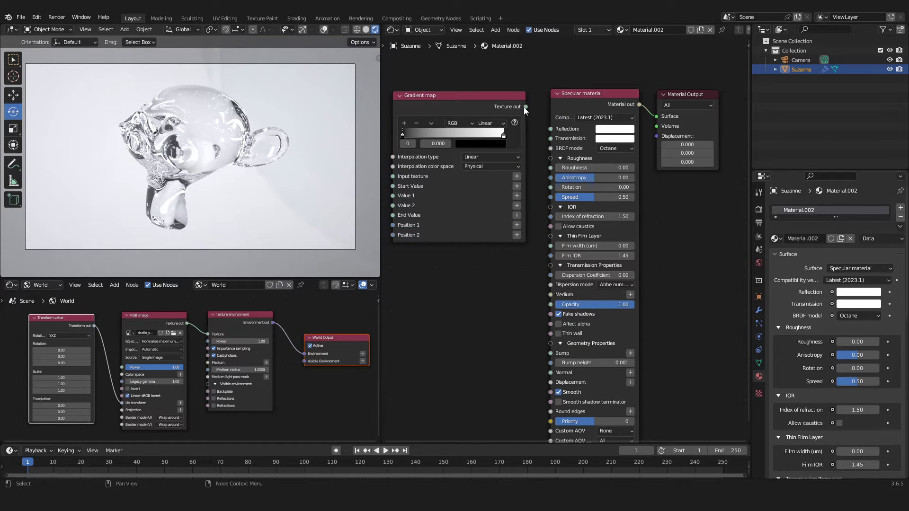
Connect the Gradient map to the Specular material's Transmission input.
drag(525, 107, 551, 138)
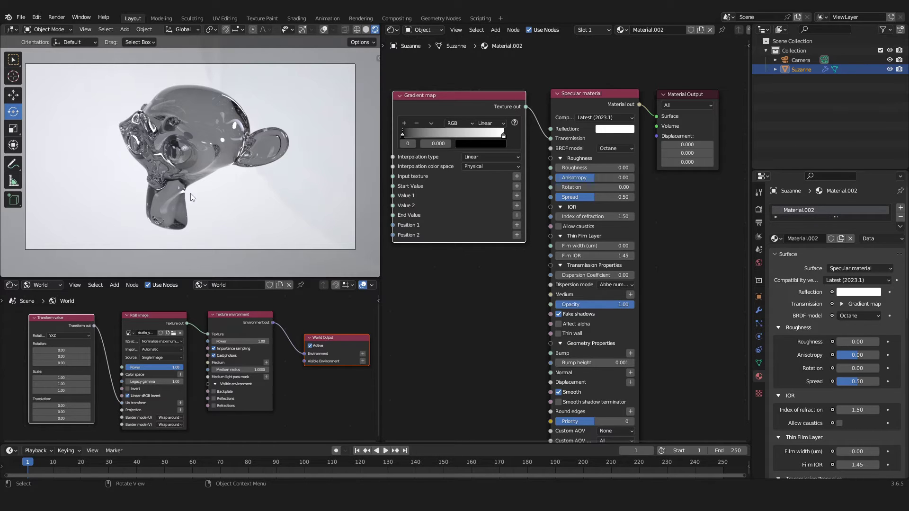
middle_drag(453, 301, 506, 282)
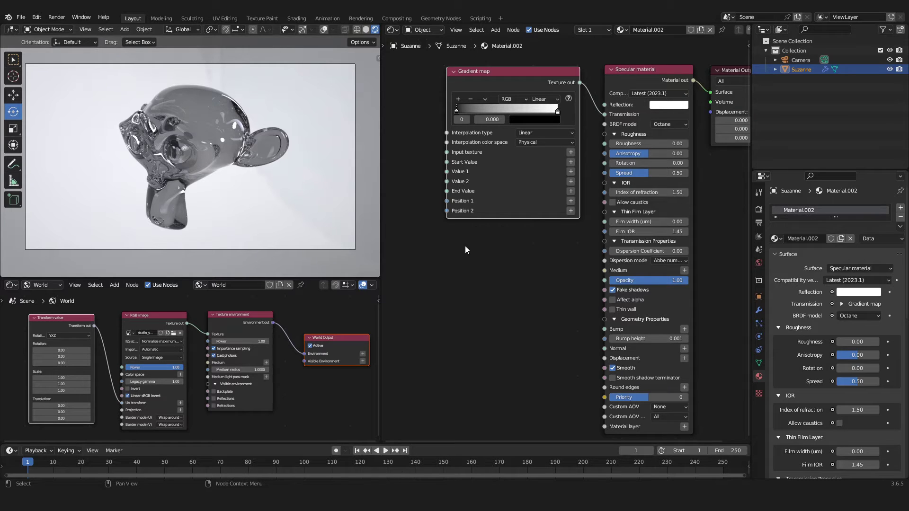
scroll(470, 244, down, 2)
middle_drag(462, 245, 516, 250)
Add a Gradient generator node and place it left of the Gradient map.
key(shift+a)
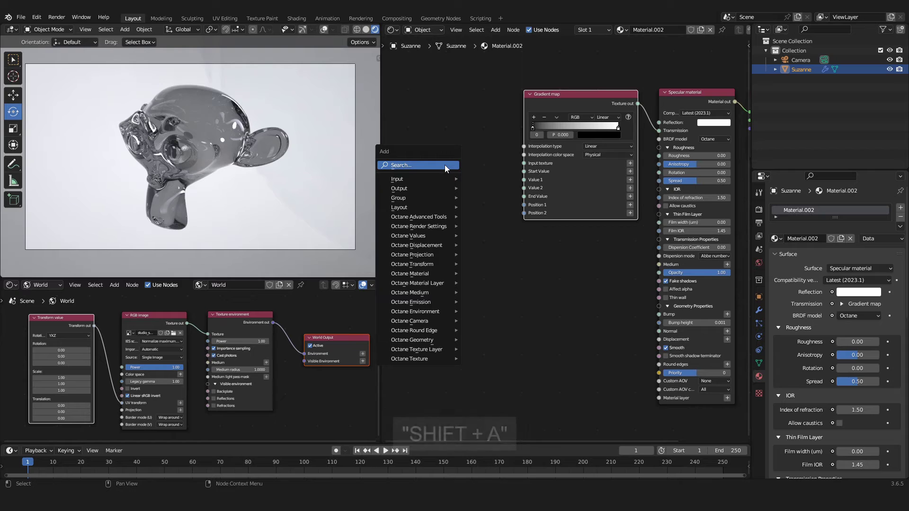
text(gra)
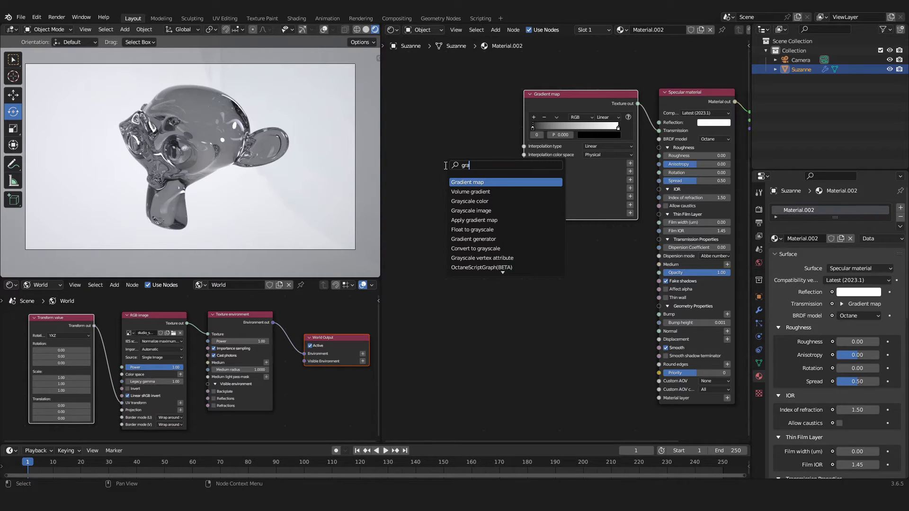
click(495, 239)
click(469, 140)
drag(469, 140, 457, 104)
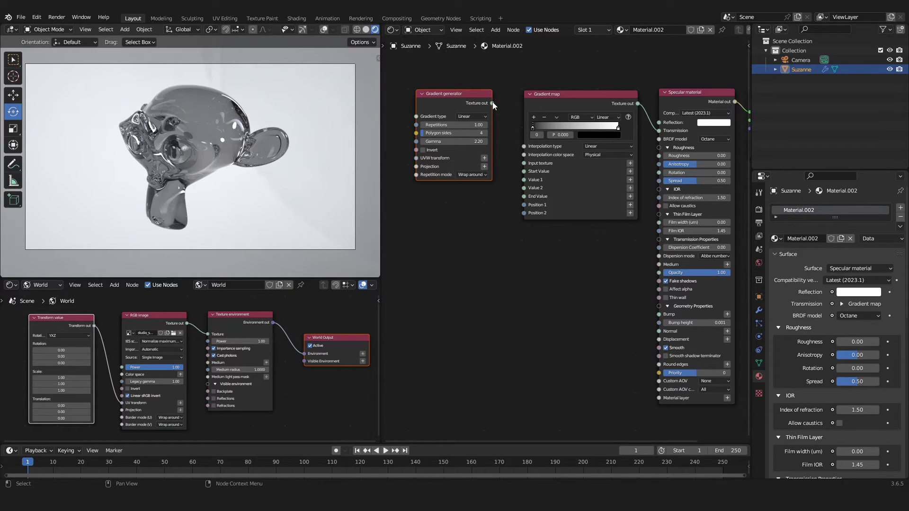
Link the generator's texture output to the Gradient map's Input texture.
drag(492, 103, 501, 107)
drag(512, 151, 526, 164)
drag(452, 100, 466, 104)
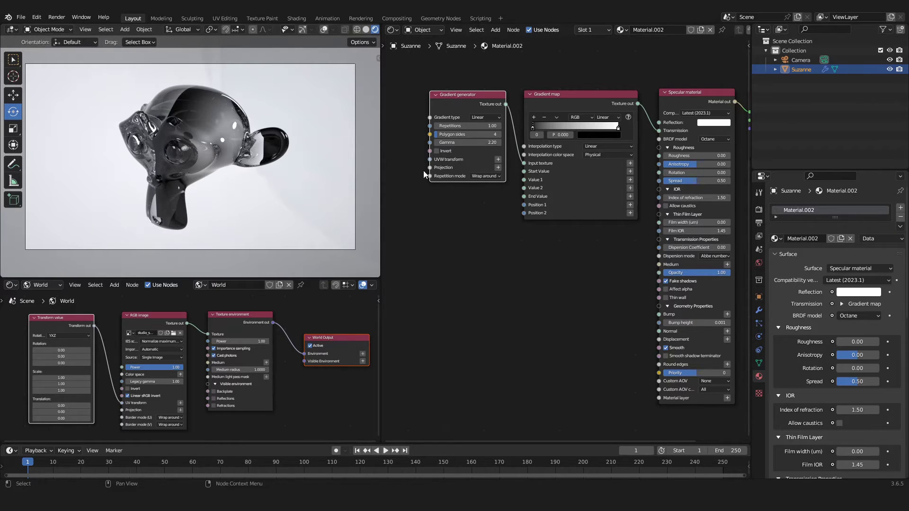
middle_drag(424, 189, 460, 239)
scroll(461, 239, up, 1)
scroll(460, 239, up, 1)
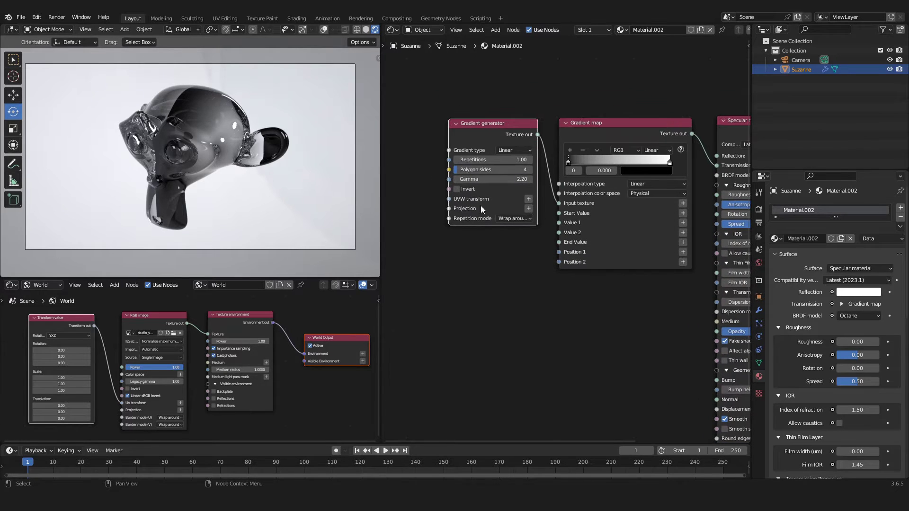
Try 2 repetitions, go back to 1, and set Repetition mode to Mirror.
click(502, 160)
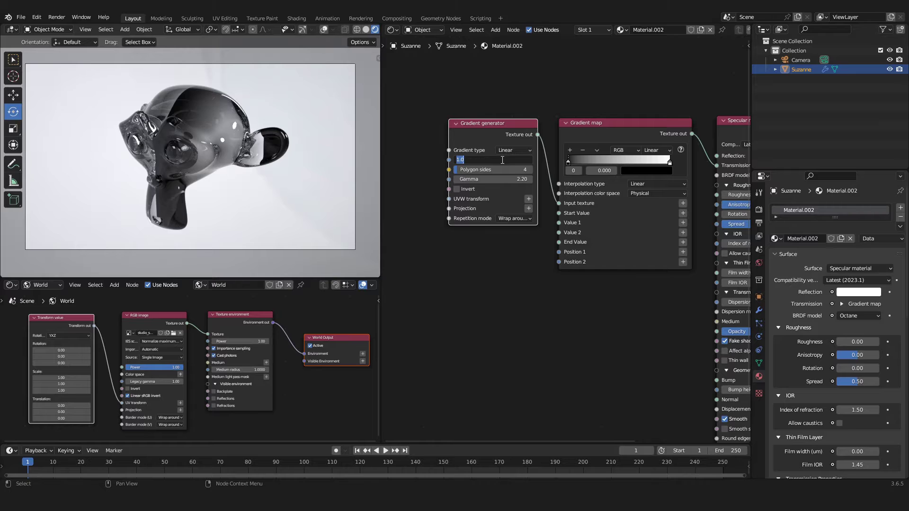
text(2)
key(Return)
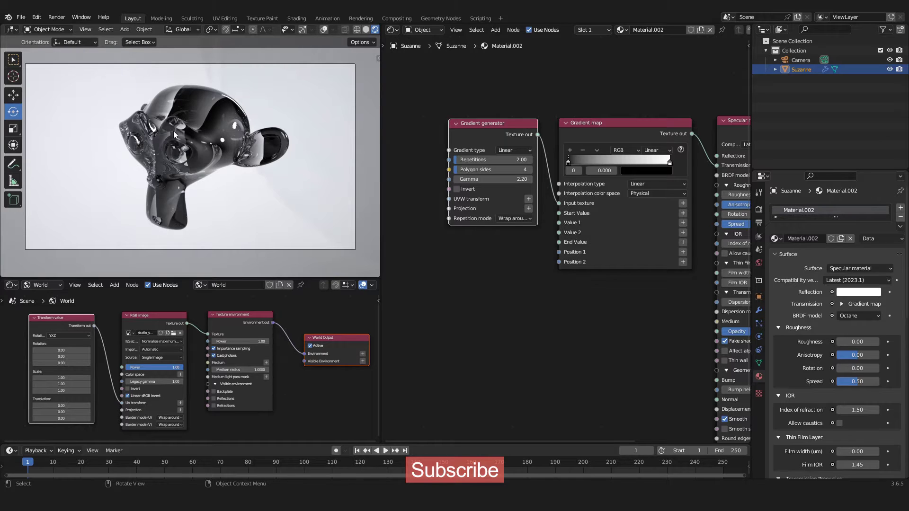
click(492, 160)
text(1)
key(Return)
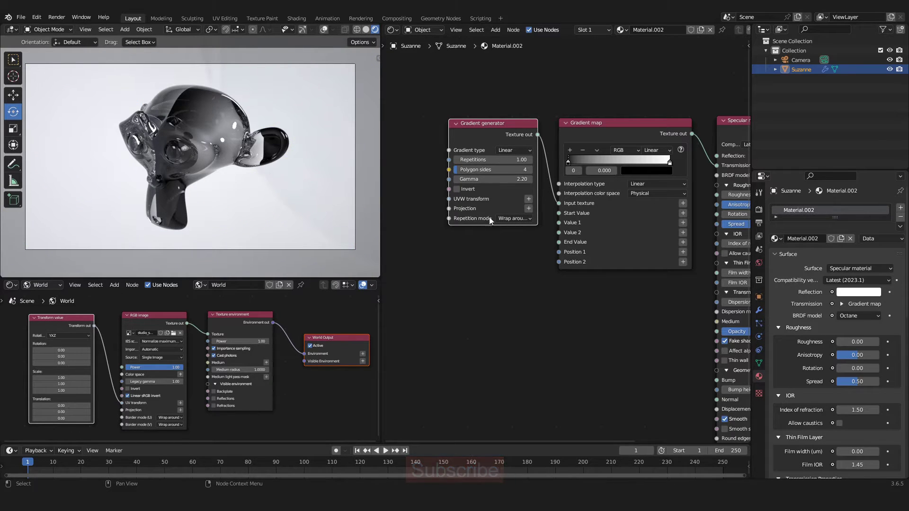
click(505, 218)
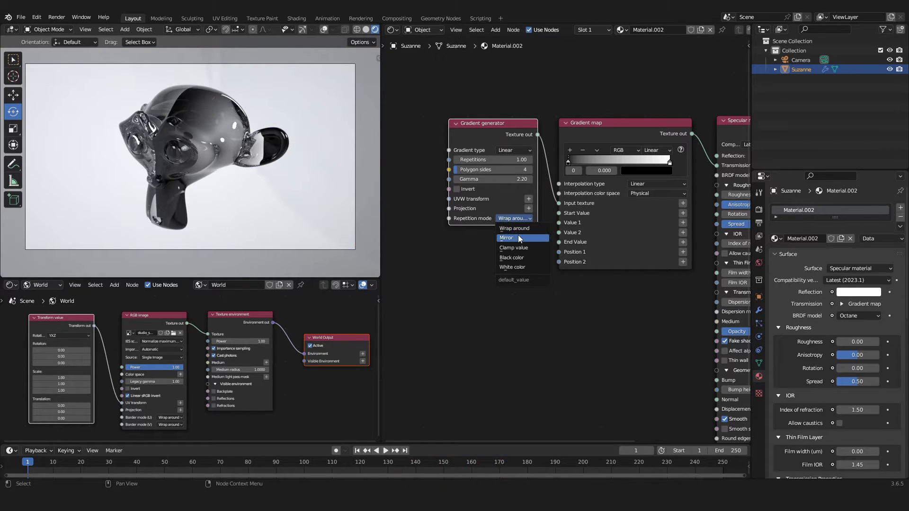
click(518, 238)
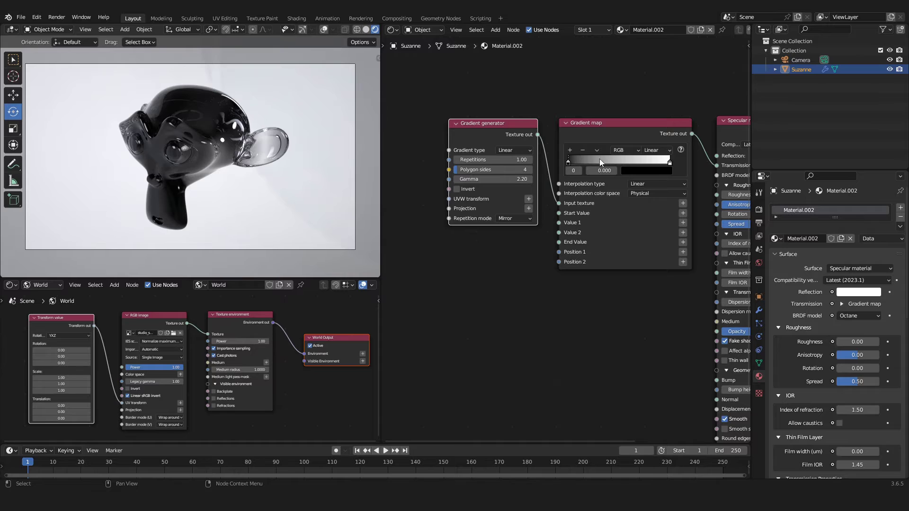
Change the Gradient map's white end stop to red.
middle_drag(600, 158, 529, 178)
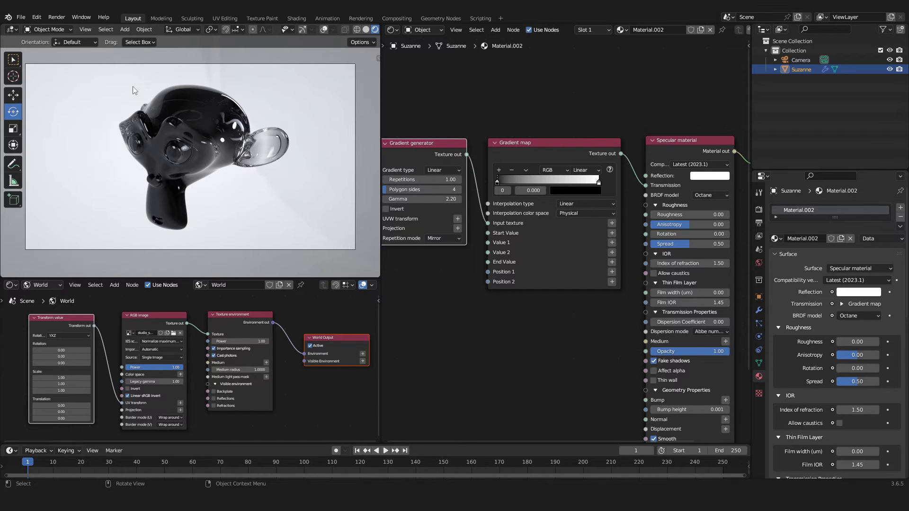
click(599, 182)
click(595, 190)
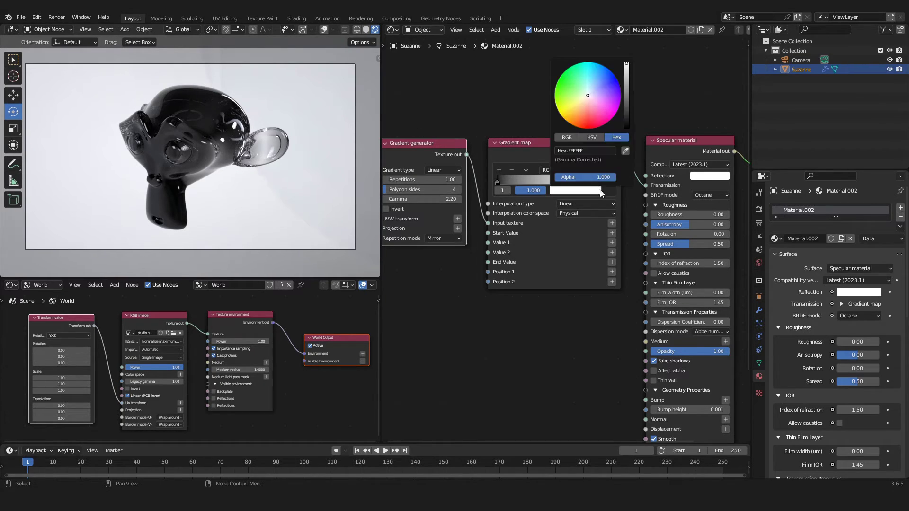
click(587, 115)
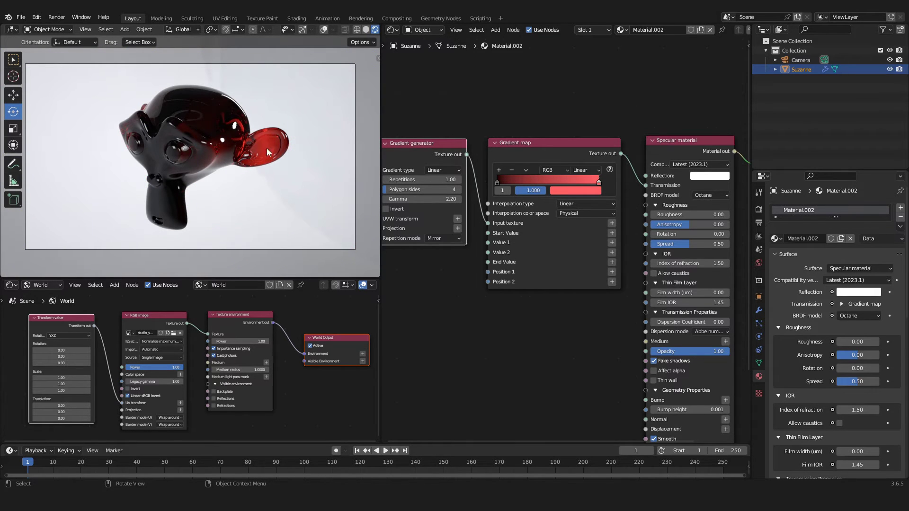
Enlarge Suzanne, return to camera view, and pan the node graph toward the generator.
middle_drag(234, 153, 163, 152)
key(s)
click(150, 147)
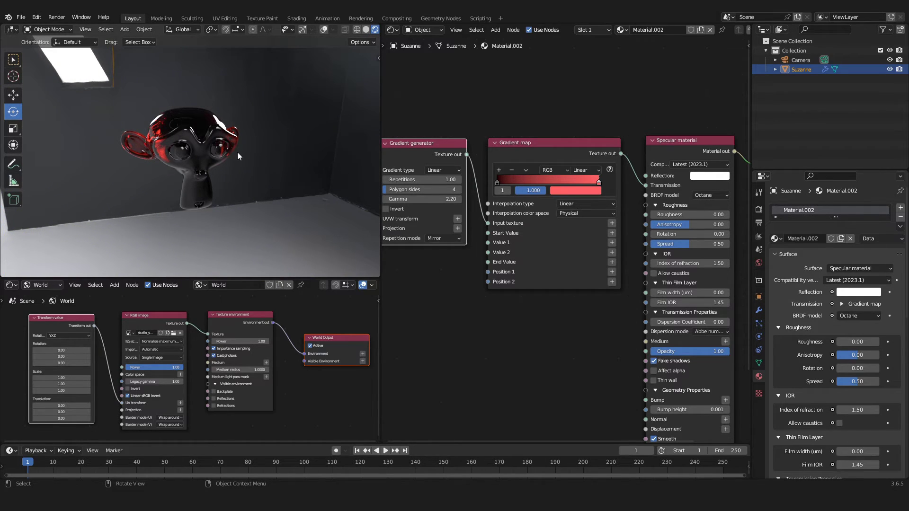
key(KP_0)
middle_drag(449, 264, 472, 261)
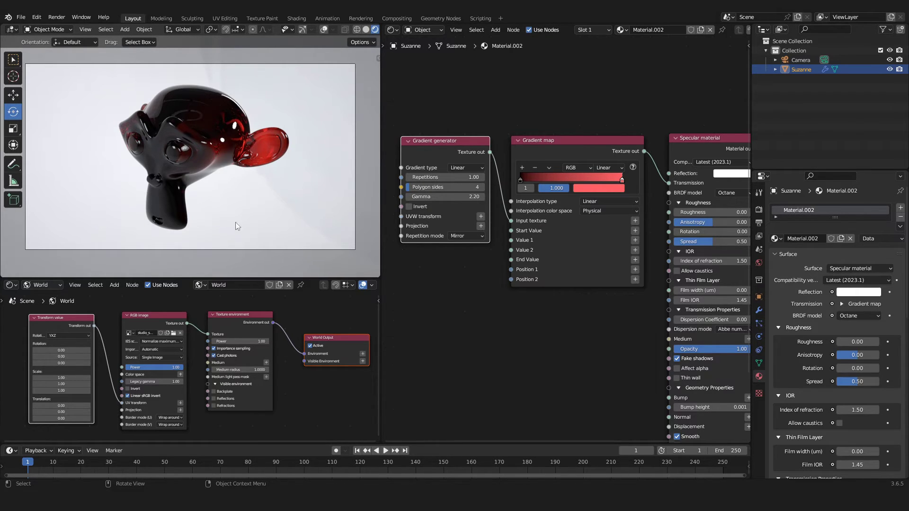
middle_drag(453, 274, 491, 274)
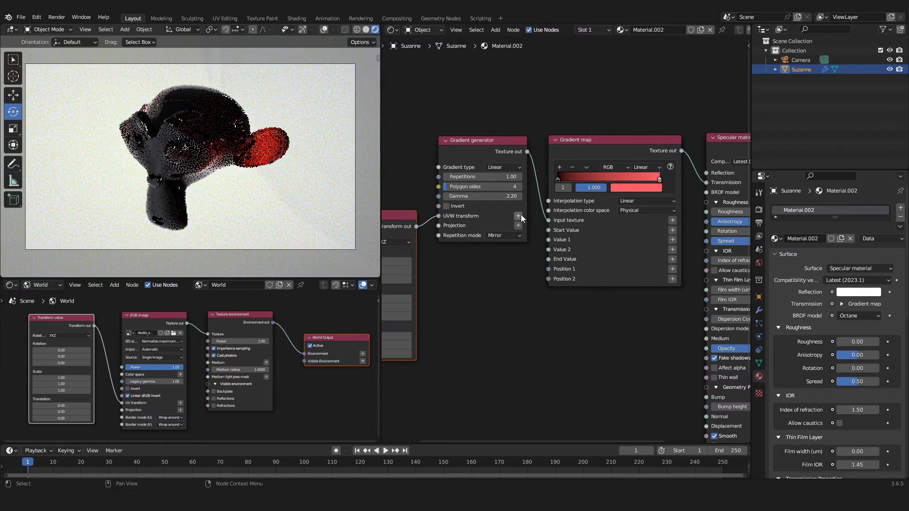
Move the 3D transformation node beside the Gradient generator and reframe the viewport.
middle_drag(483, 267, 566, 274)
drag(460, 226, 461, 149)
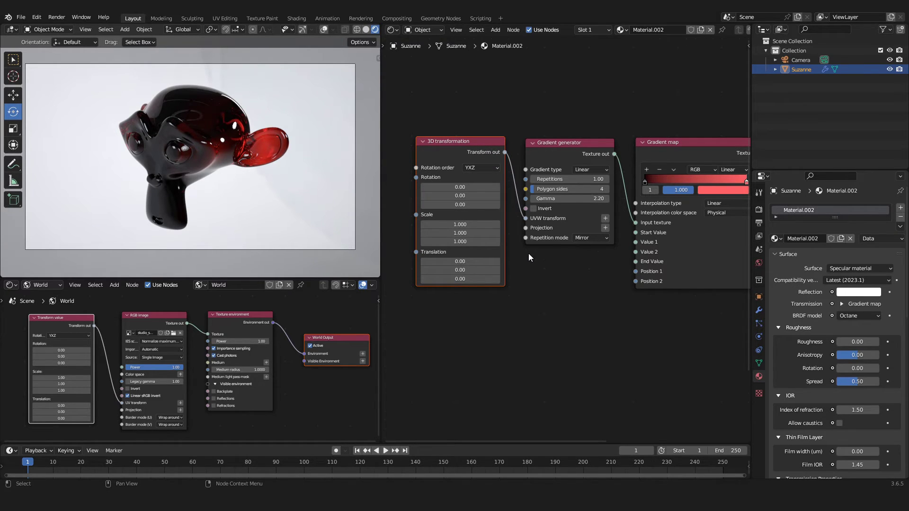
middle_drag(258, 192, 300, 188)
scroll(242, 174, up, 5)
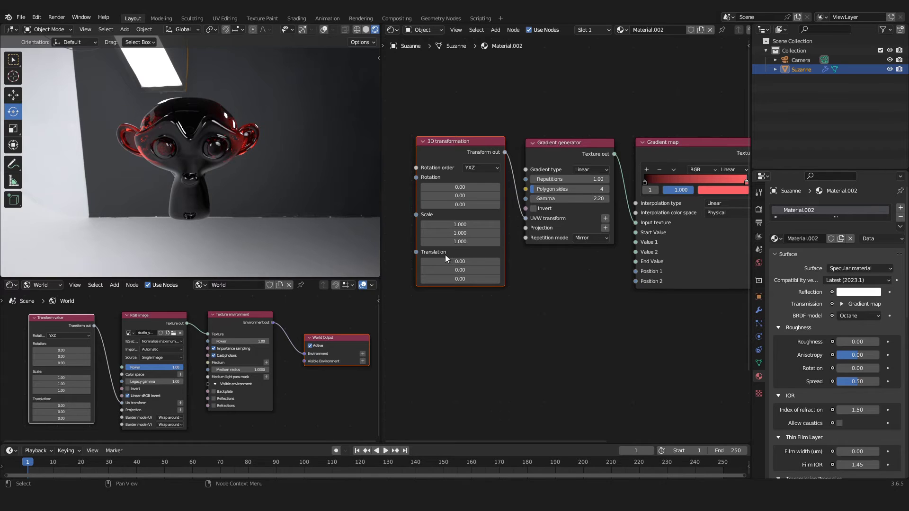
Set the 3D transformation's Translation X to 0.72 and Scale X to 1.278.
drag(457, 260, 490, 260)
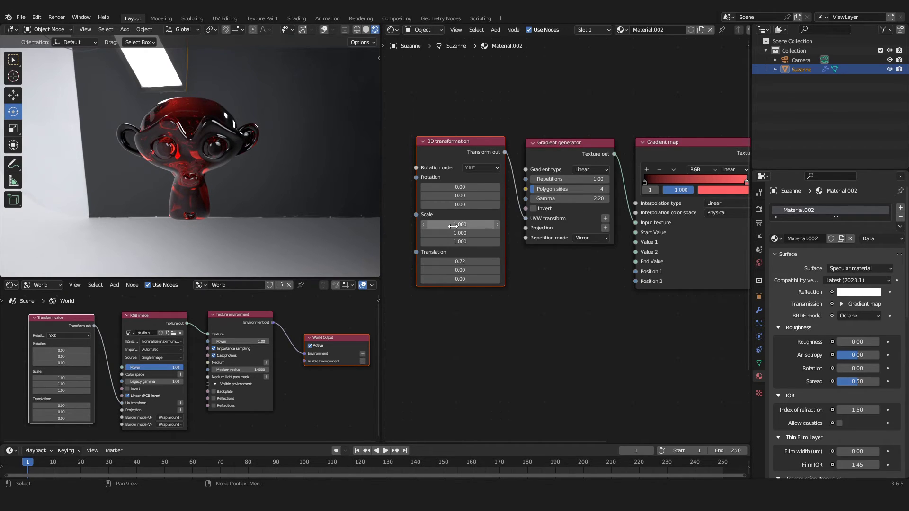
drag(456, 224, 478, 225)
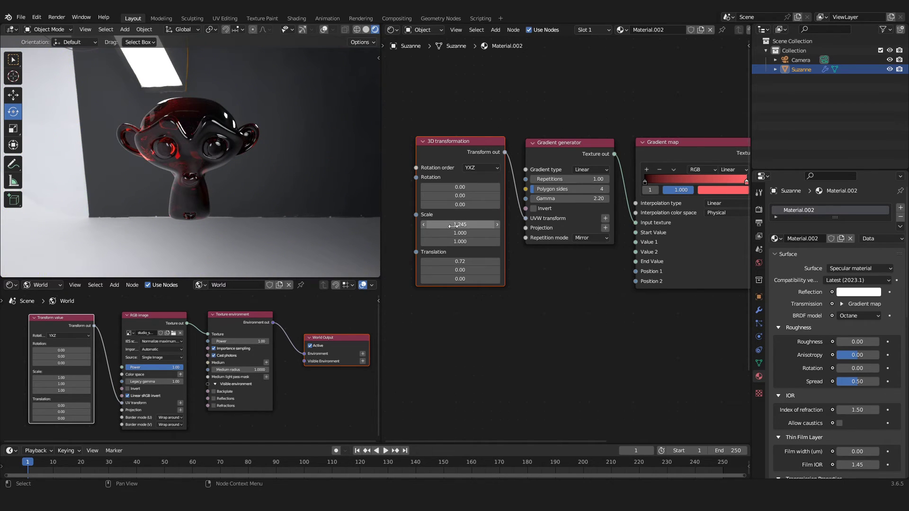
drag(449, 226, 452, 226)
middle_drag(608, 272, 586, 279)
Change the Gradient map's black start stop to blue-violet.
click(621, 188)
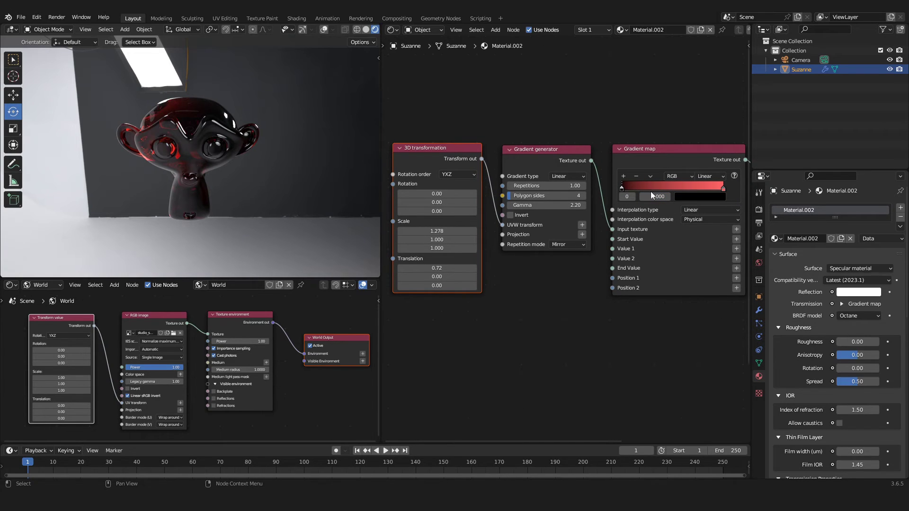
click(683, 195)
drag(751, 133, 750, 70)
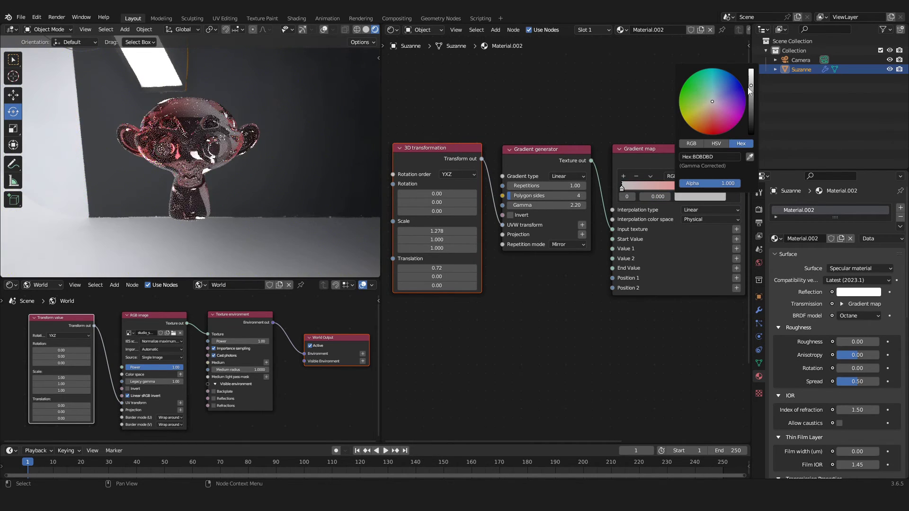
click(690, 123)
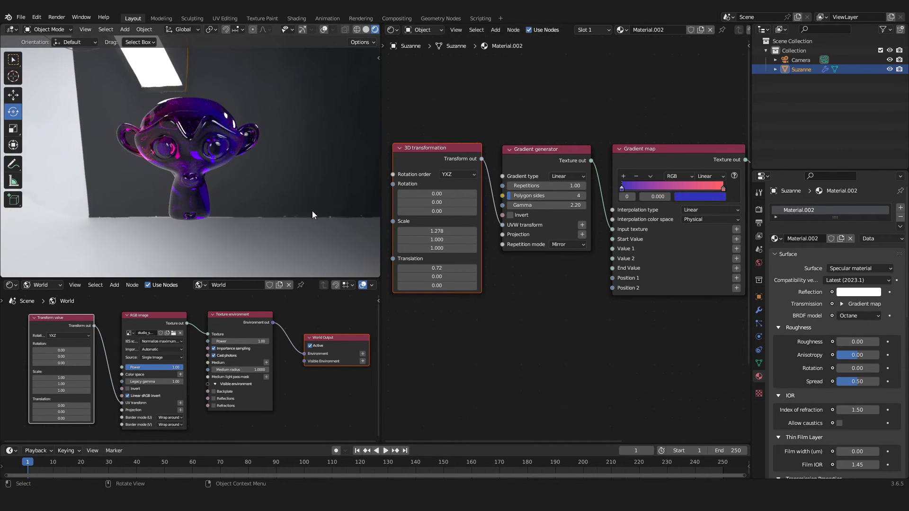
Set the 3D transformation's Scale X to 1.415.
drag(458, 231, 478, 230)
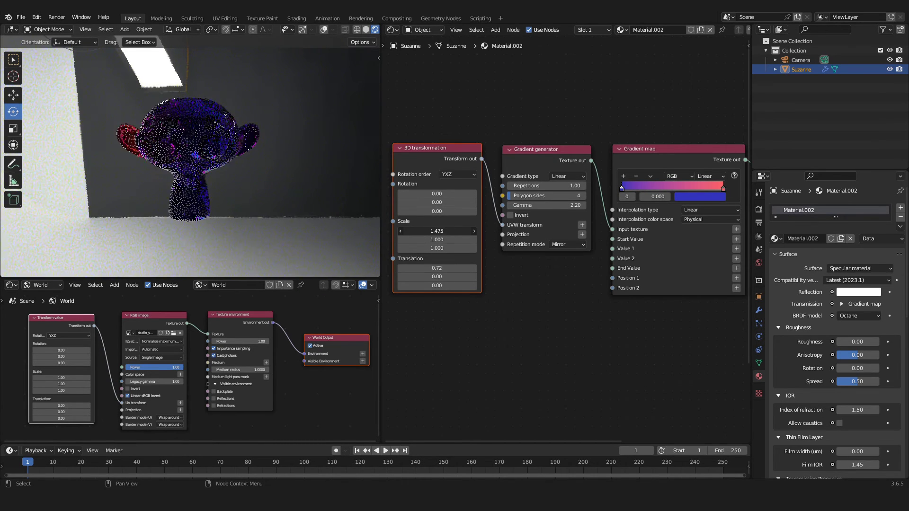
drag(478, 231, 454, 231)
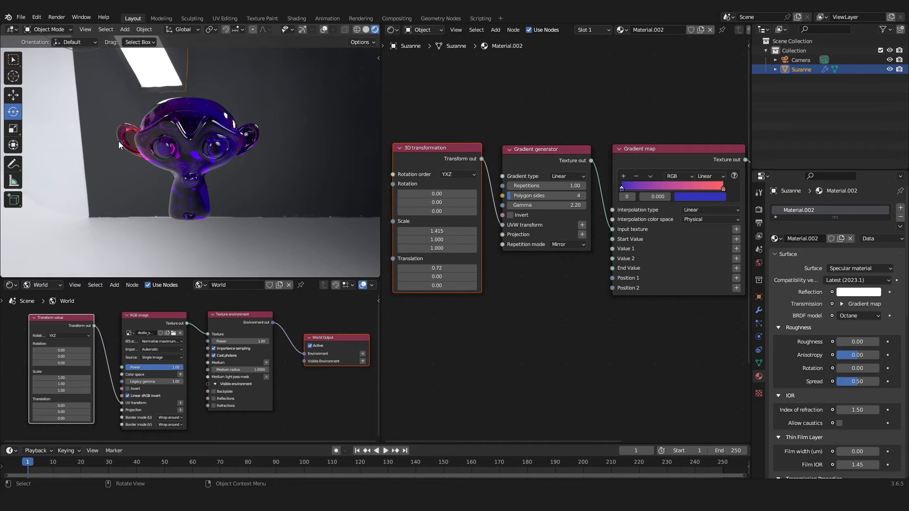
middle_drag(534, 308, 426, 325)
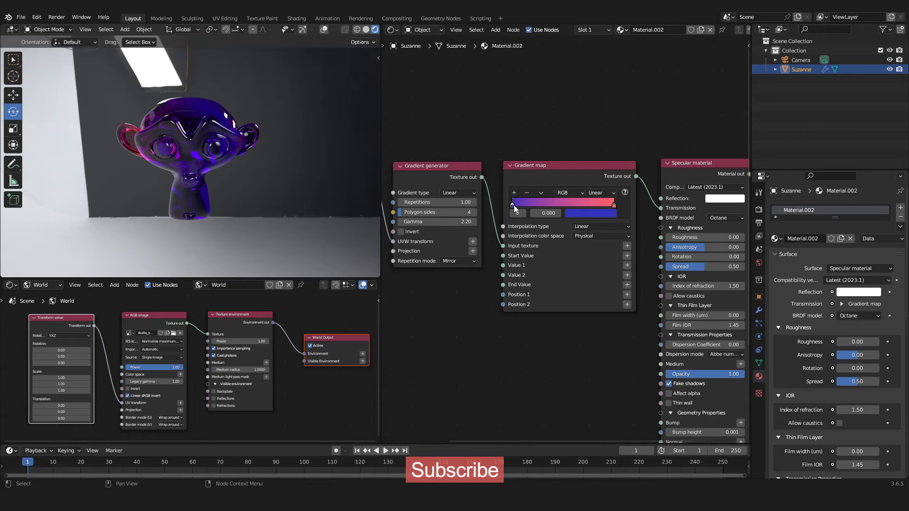
Rearrange the gradient stops so blue sits at 0 and red at 1.
drag(511, 204, 568, 215)
click(523, 213)
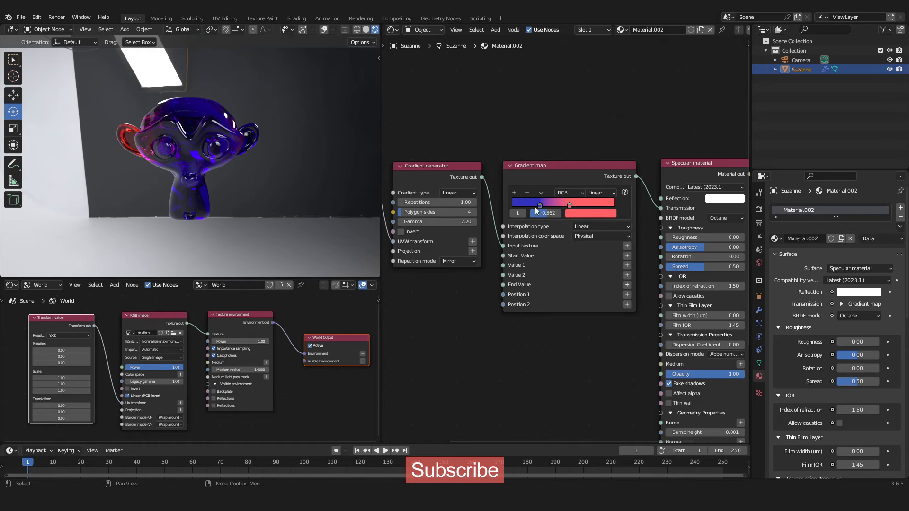
drag(542, 204, 560, 206)
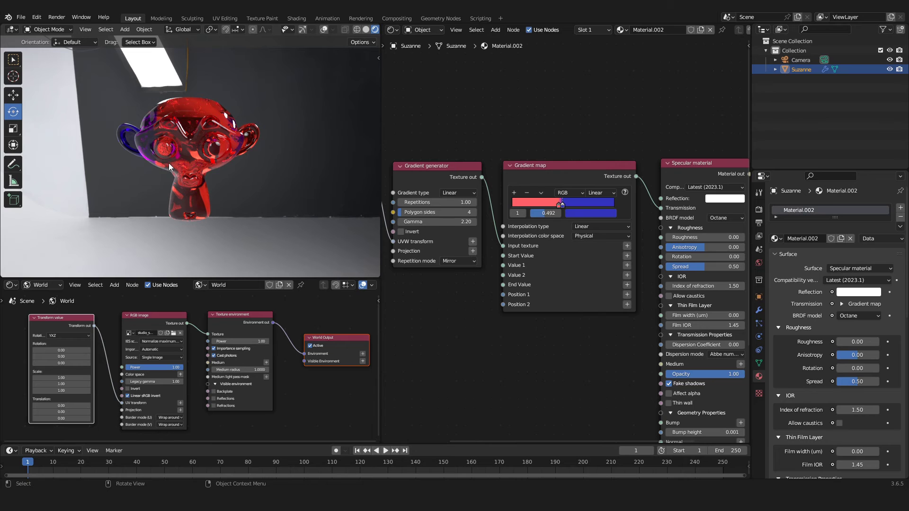
drag(559, 203, 510, 210)
drag(588, 203, 614, 205)
Recolour the gradient stops to a bright orange on the left and pale yellow on the right.
click(512, 205)
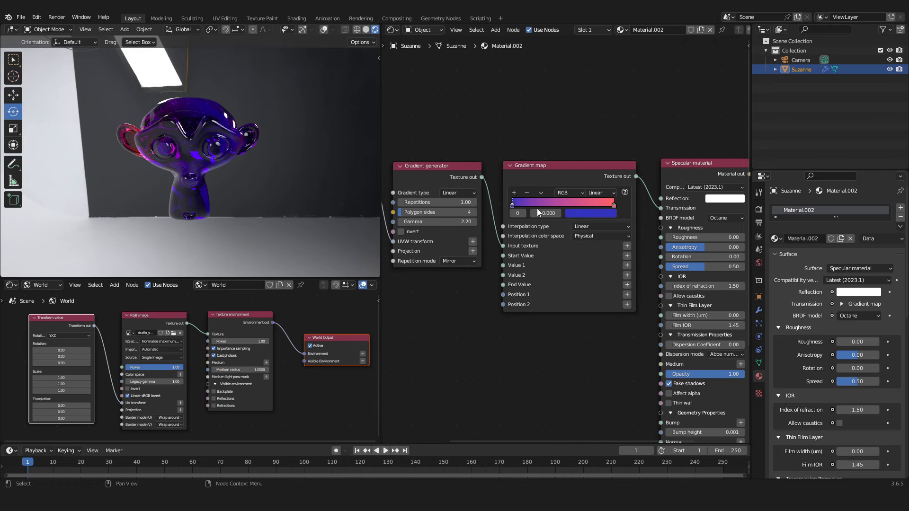
click(582, 212)
click(598, 135)
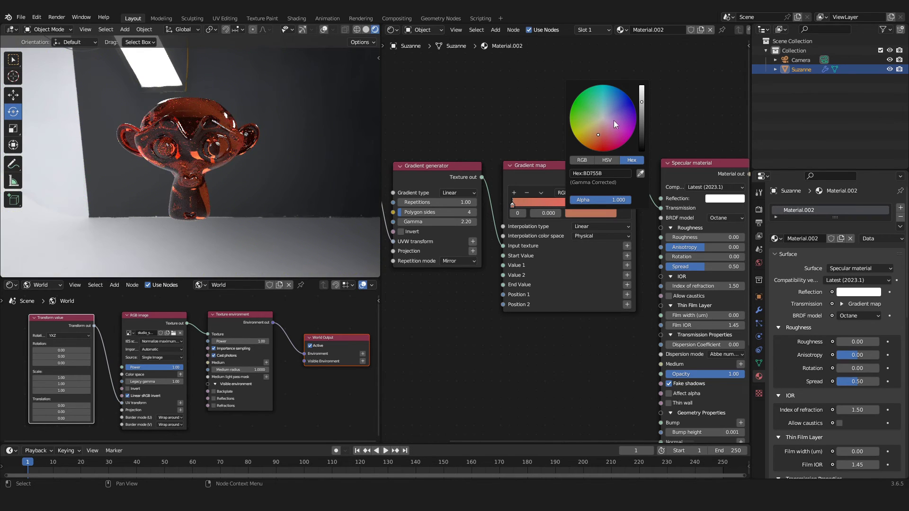
drag(642, 101, 641, 91)
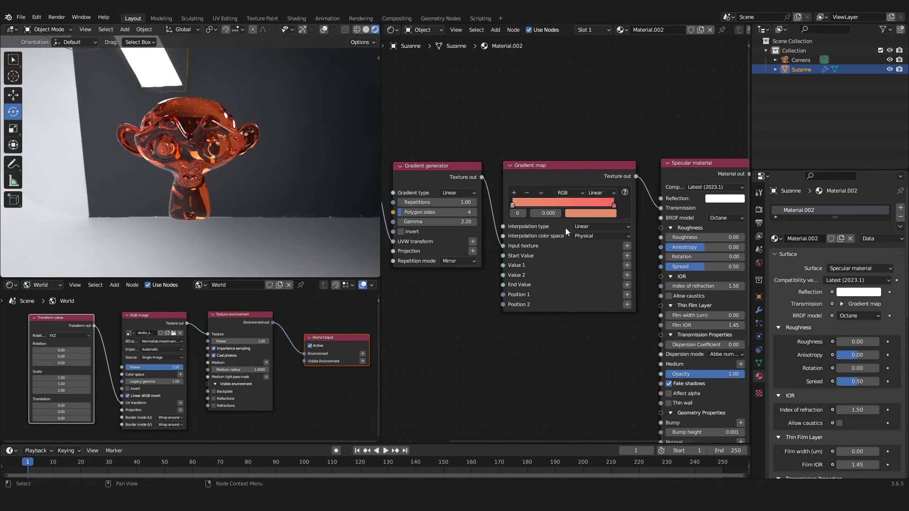
click(614, 205)
click(603, 214)
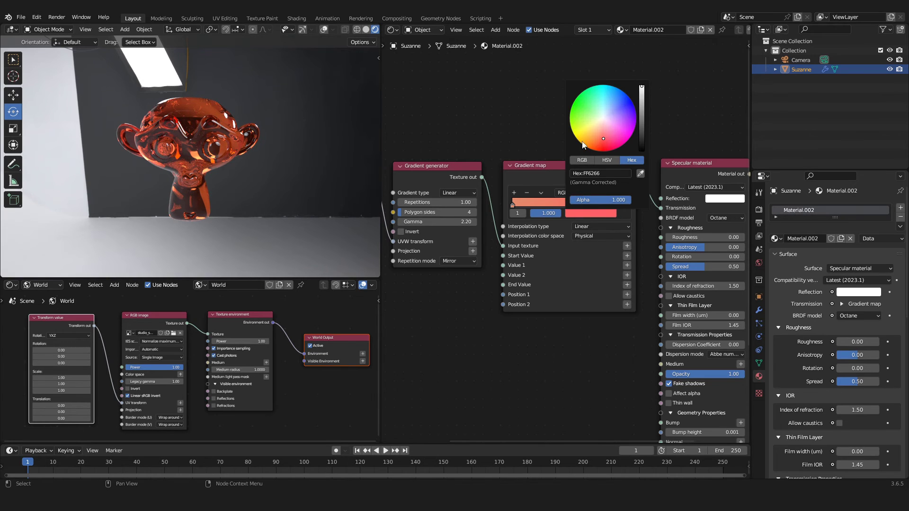
click(593, 127)
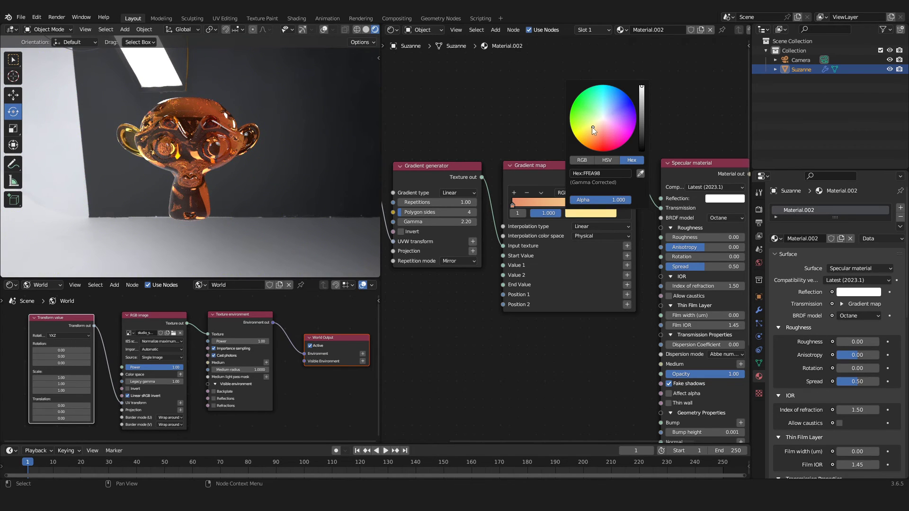
Reset the 3D transformation node to X scale 1 and X translation 0.
middle_drag(453, 310, 592, 284)
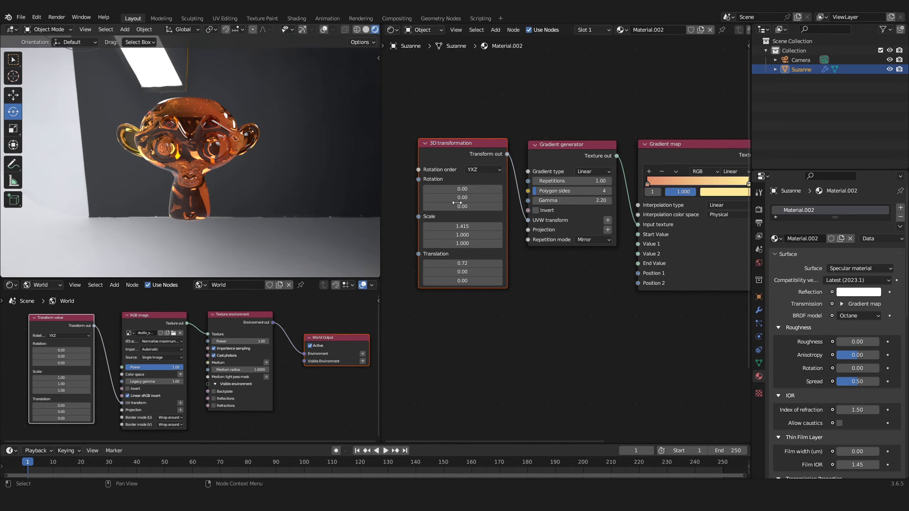
click(462, 226)
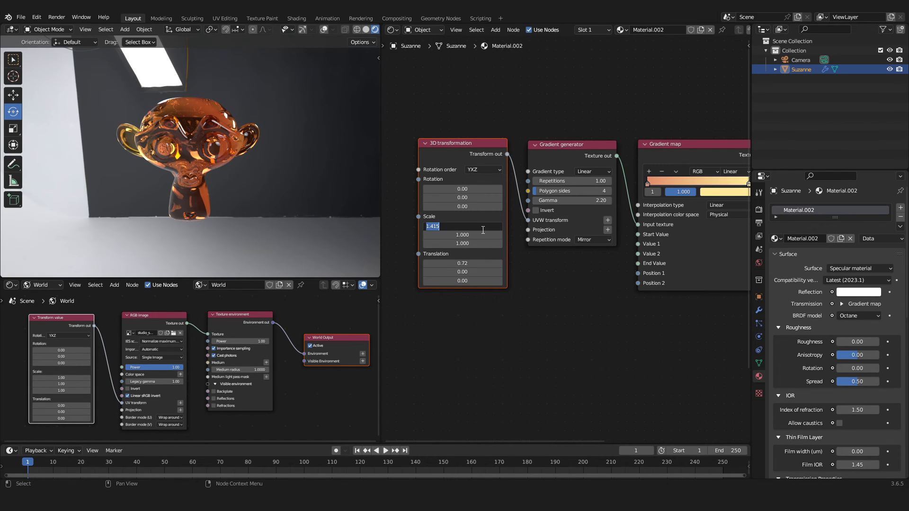
text(1)
key(Return)
click(462, 263)
text(0)
key(Return)
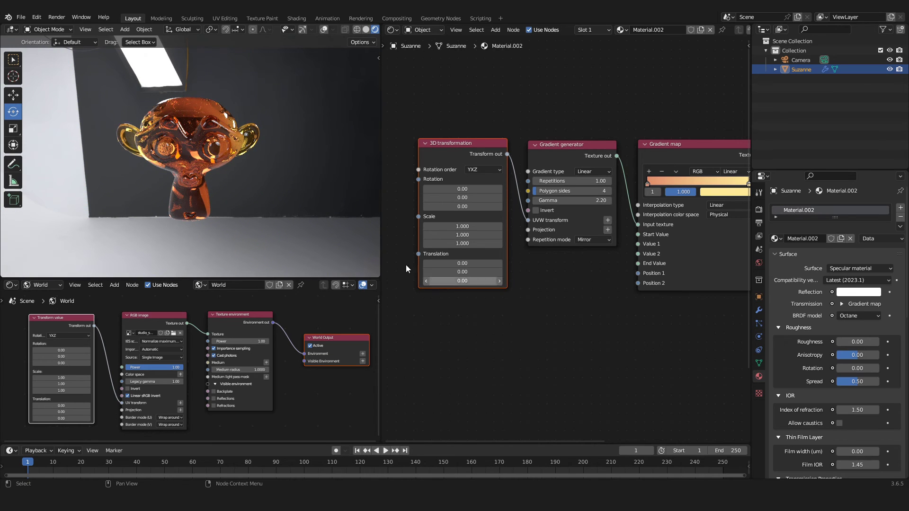
Switch to the camera view of Suzanne and deselect her.
key(KP_0)
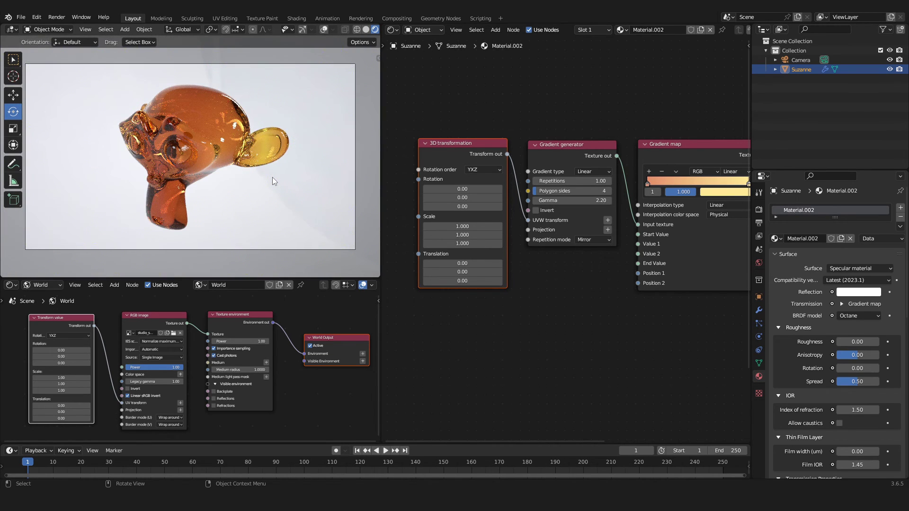
click(276, 185)
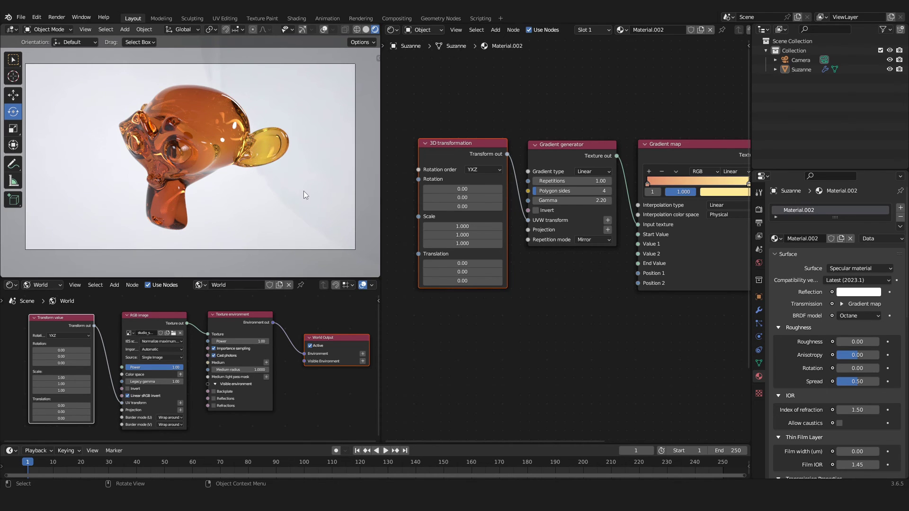
middle_drag(622, 320, 552, 281)
scroll(542, 284, down, 1)
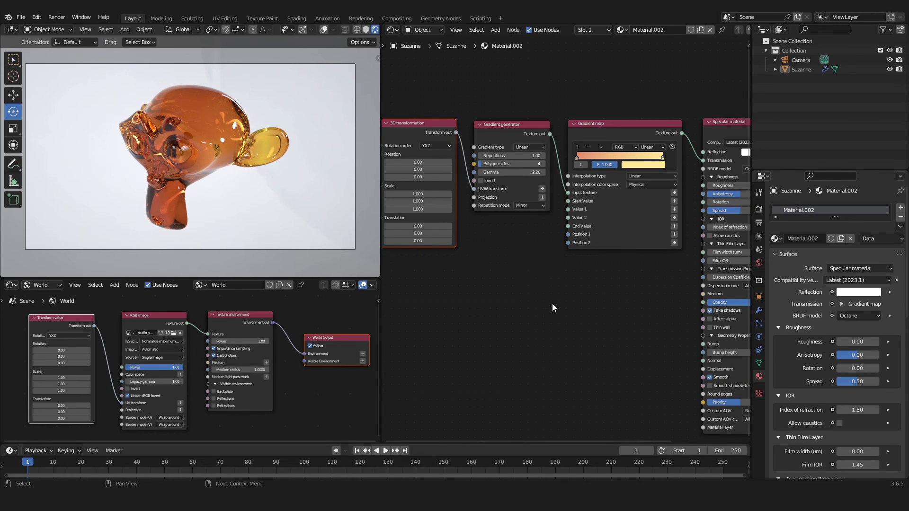
middle_drag(550, 302, 537, 291)
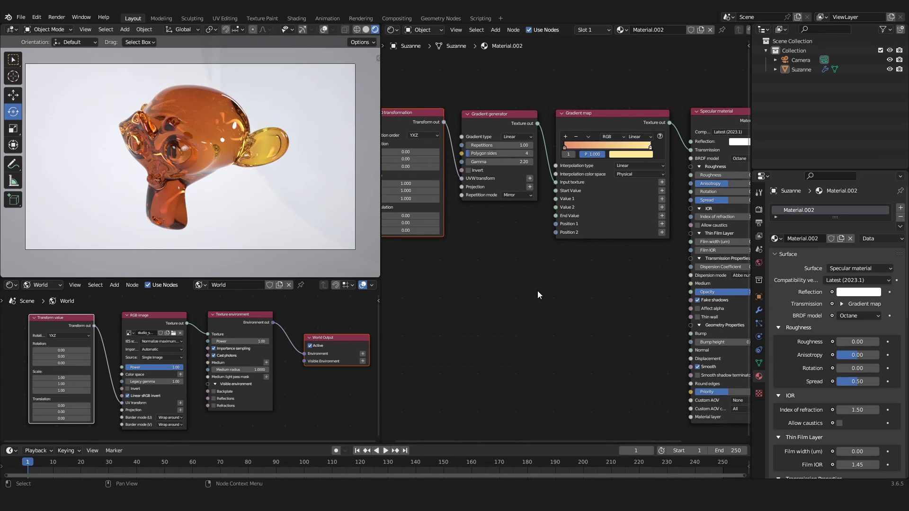
scroll(615, 268, up, 1)
scroll(619, 248, up, 3)
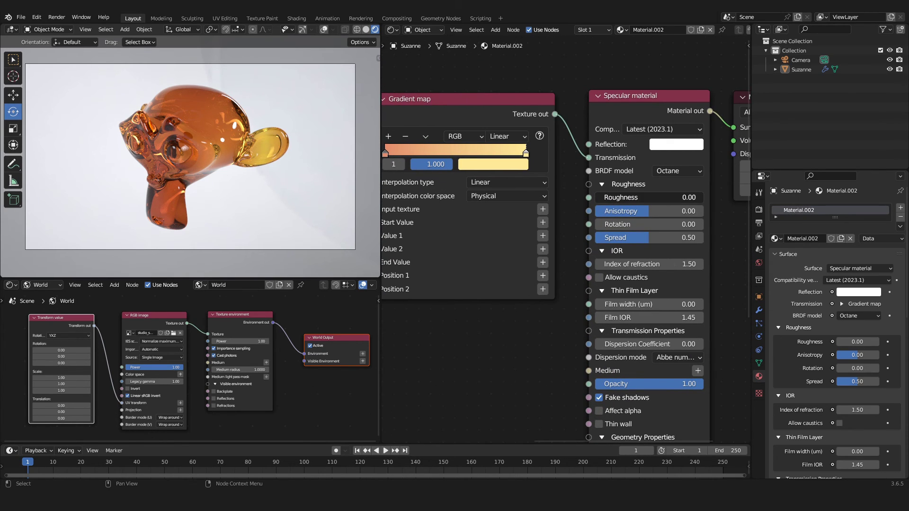
Set the Specular material's Roughness to 0.04 and frame the whole node chain.
click(612, 198)
text(0.04)
key(Return)
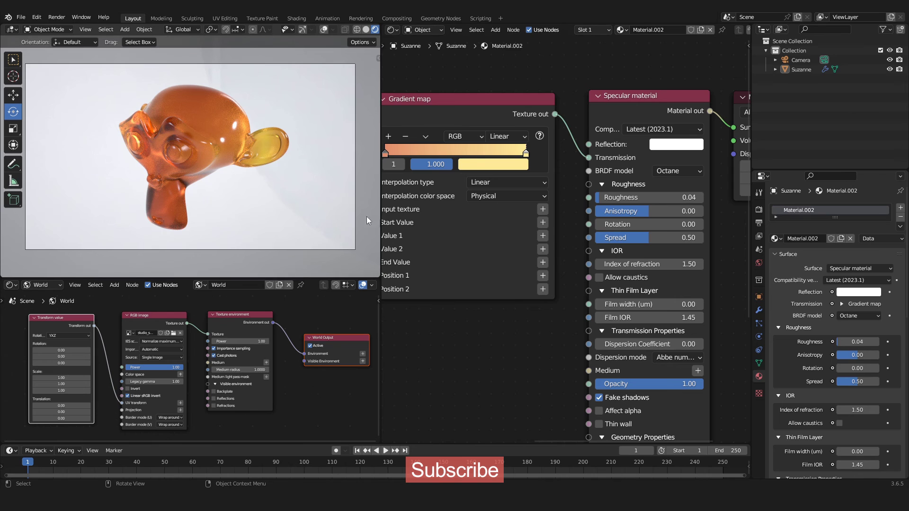
key(Home)
scroll(492, 219, down, 2)
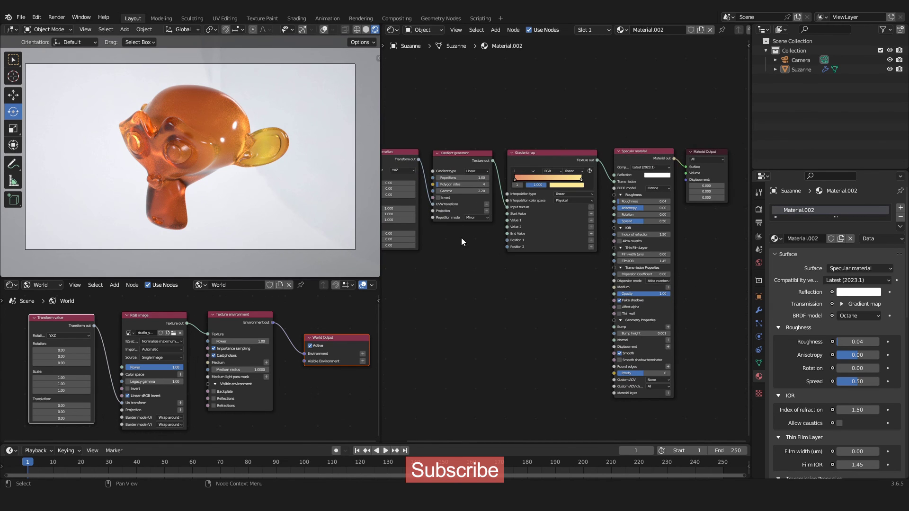
middle_drag(461, 238, 470, 229)
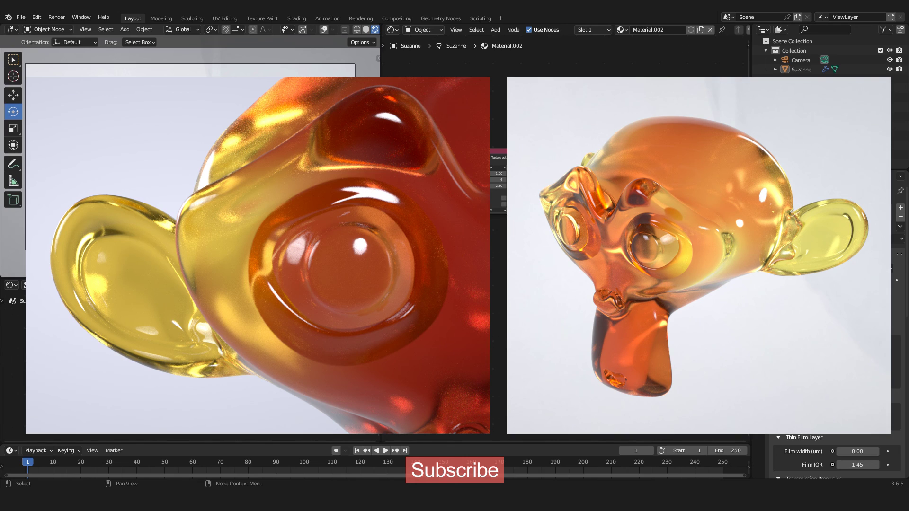
scroll(499, 254, up, 1)
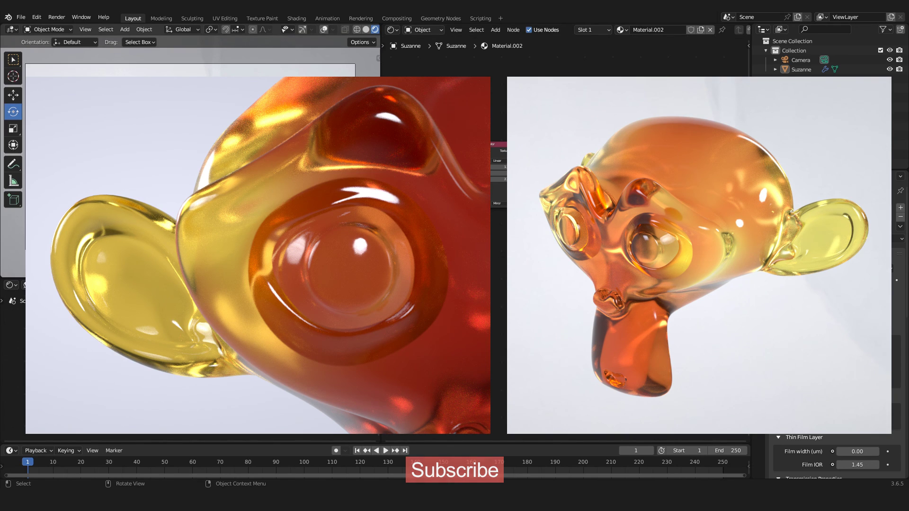